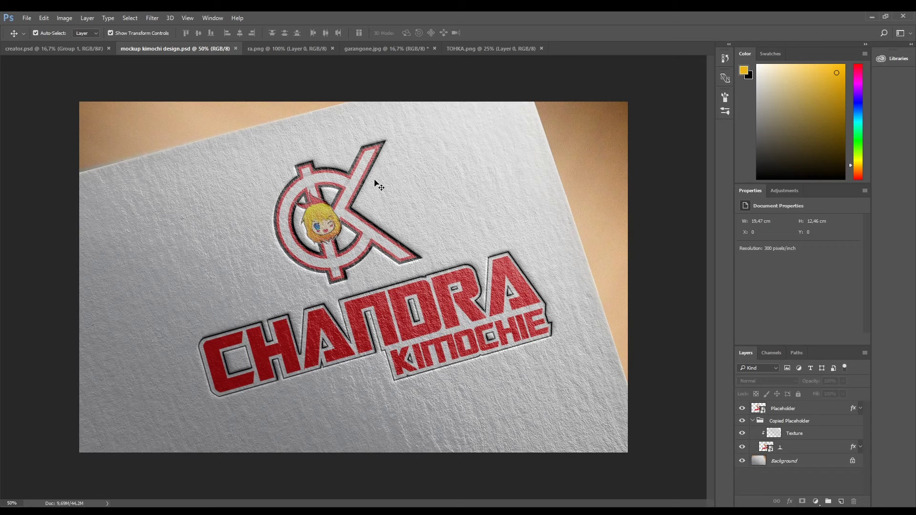
# Step: Toggle the Copied Placeholder group's visibility off and on, and open the contents of the Placeholder smart object
pyautogui.click(743, 433)
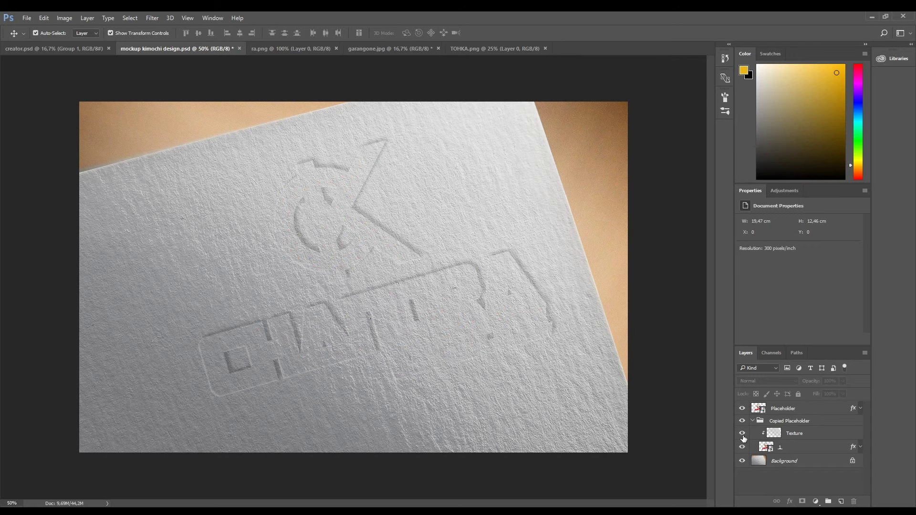
pyautogui.click(742, 421)
pyautogui.click(742, 422)
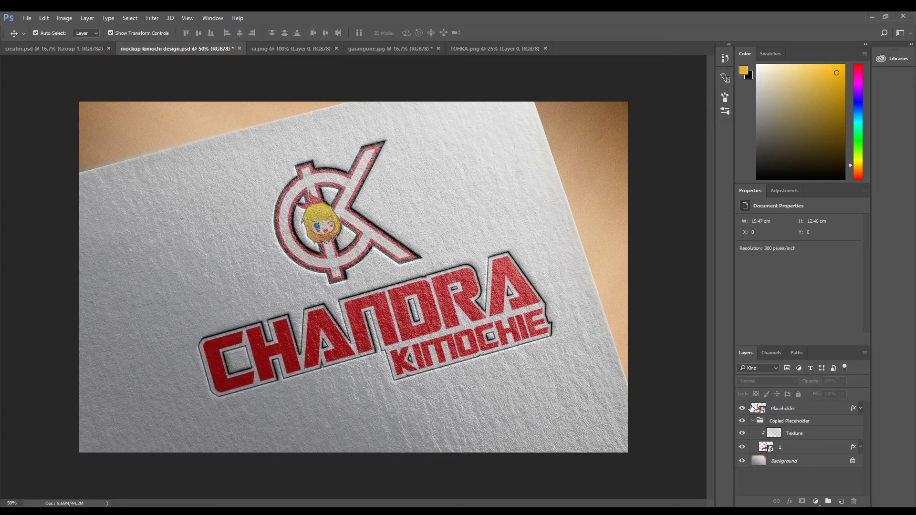
pyautogui.click(759, 411)
pyautogui.doubleClick(759, 409)
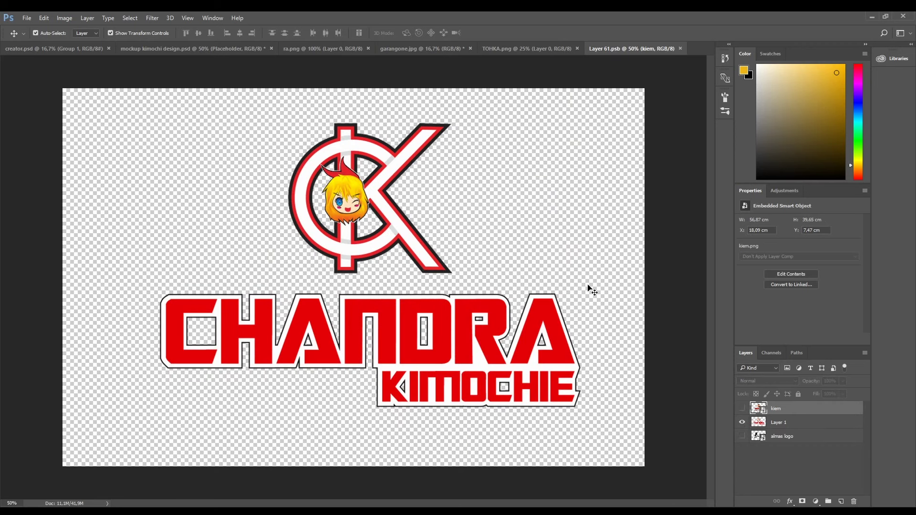
# Step: Look through the open logo documents and detach garangone.jpg into its own floating window
pyautogui.click(440, 50)
pyautogui.click(354, 49)
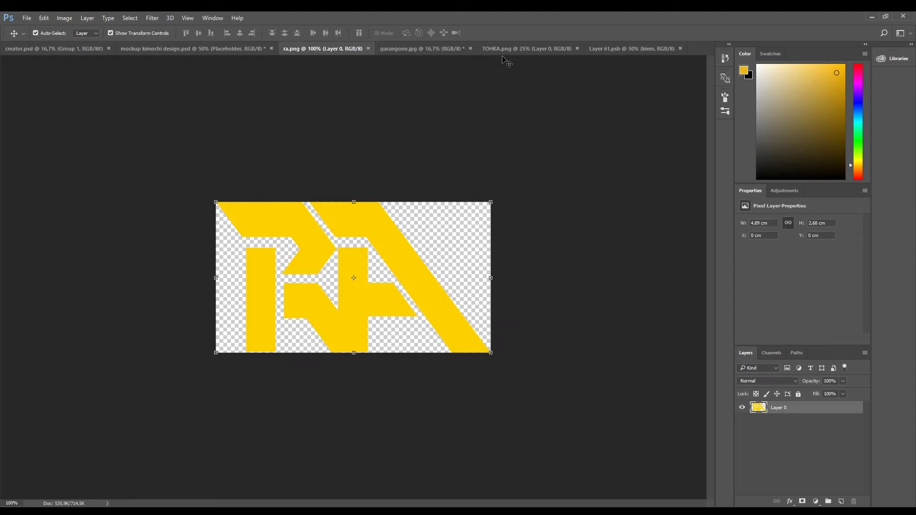
pyautogui.click(537, 47)
pyautogui.click(628, 49)
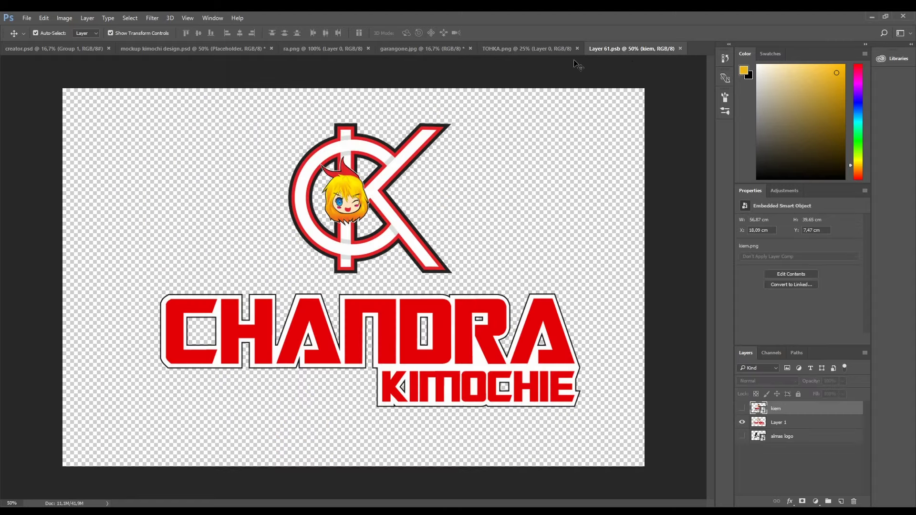
pyautogui.click(532, 50)
pyautogui.click(430, 50)
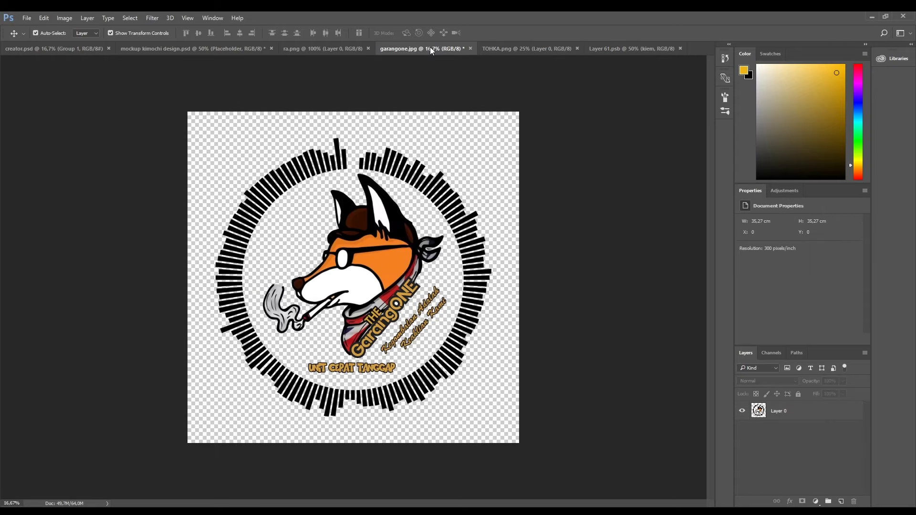
pyautogui.moveTo(431, 47); pyautogui.dragTo(416, 122)
pyautogui.moveTo(93, 125); pyautogui.dragTo(264, 119)
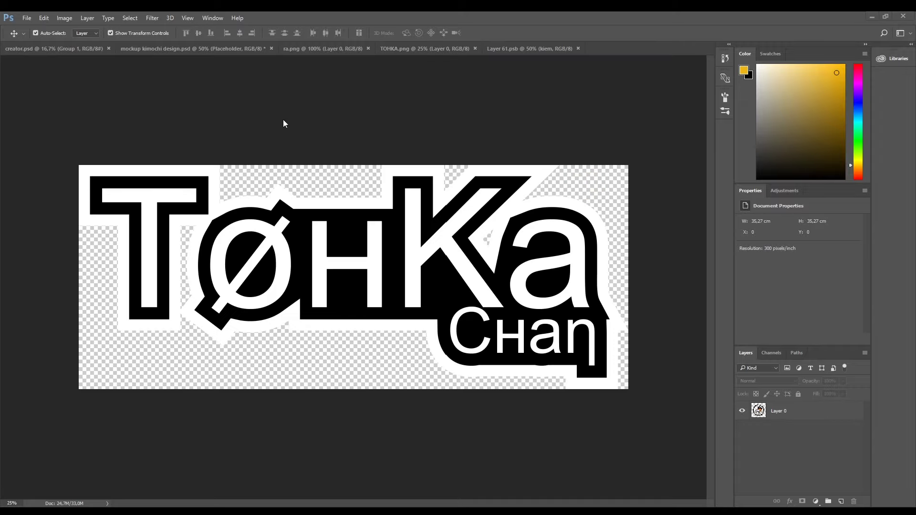
# Step: Reorder the open documents so Layer 61.psb sits directly after mockup kimochi design.psd, and return to Layer 61.psb
pyautogui.click(306, 47)
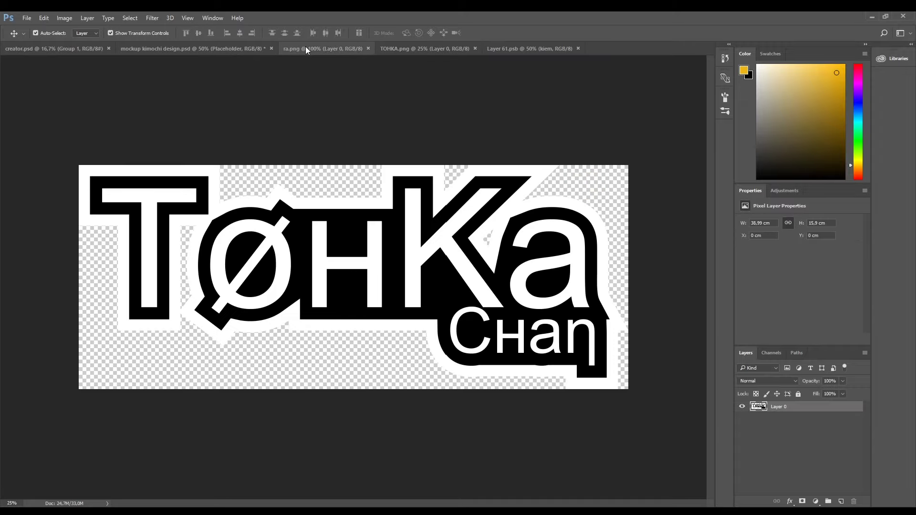
pyautogui.click(234, 49)
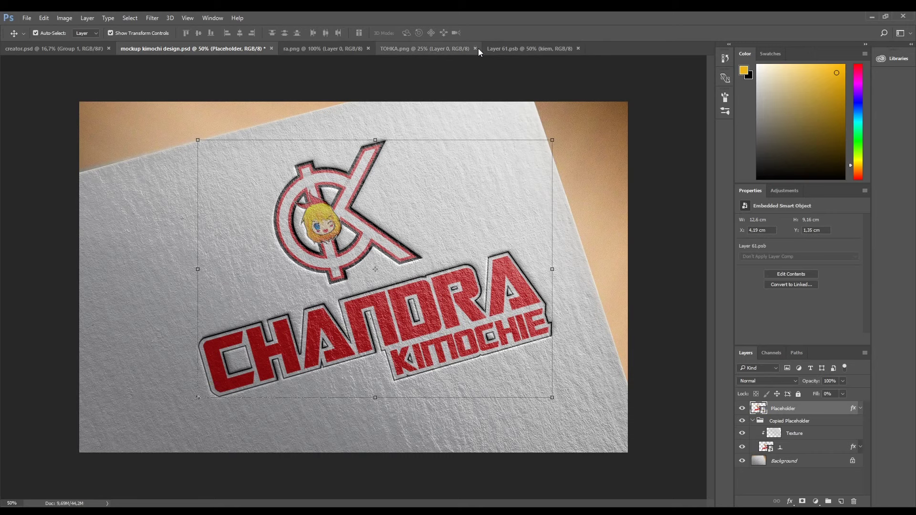
pyautogui.click(506, 47)
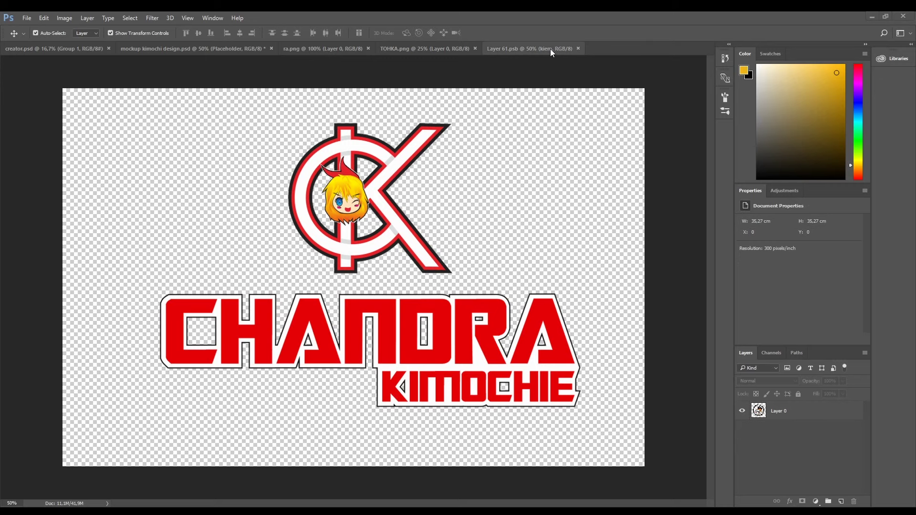
pyautogui.moveTo(551, 49); pyautogui.dragTo(305, 52)
pyautogui.click(191, 48)
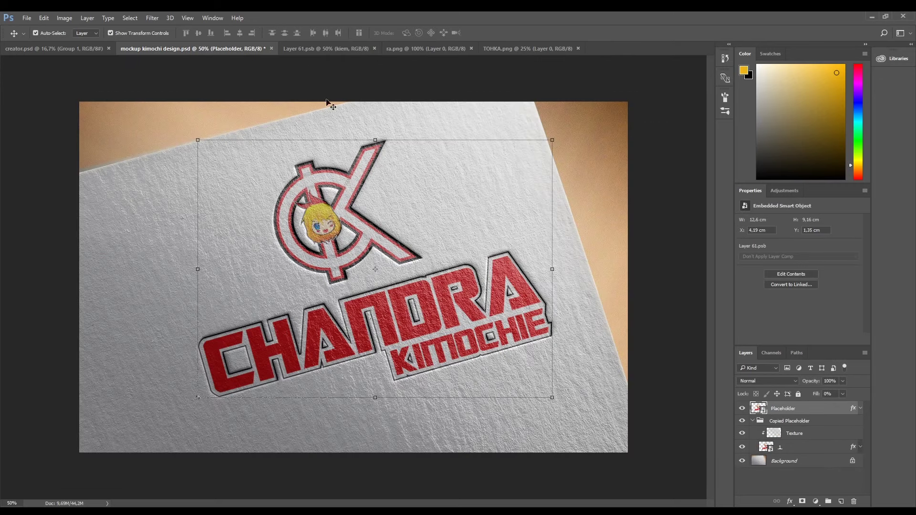
pyautogui.click(328, 49)
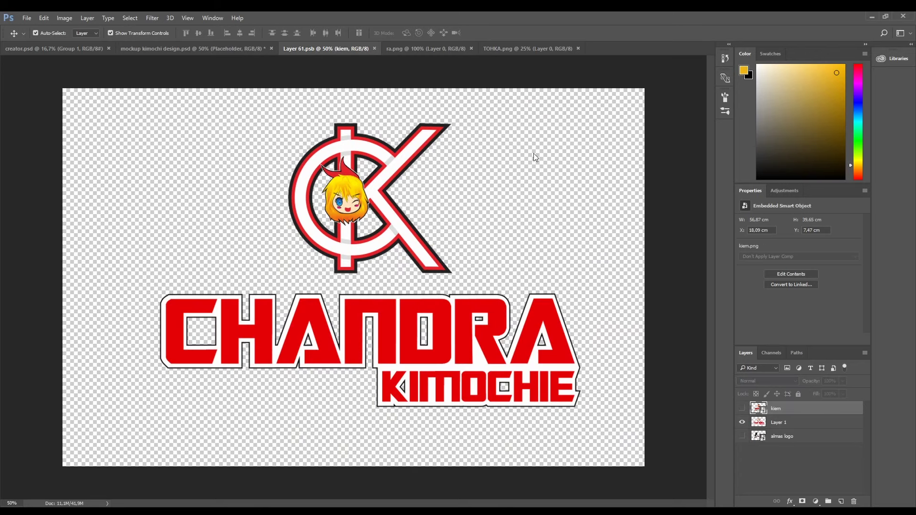
# Step: Copy the fox logo from garangone.jpg into Layer 61.psb and hide Layer 1 with the old logo
pyautogui.click(552, 129)
pyautogui.moveTo(592, 256); pyautogui.dragTo(259, 228)
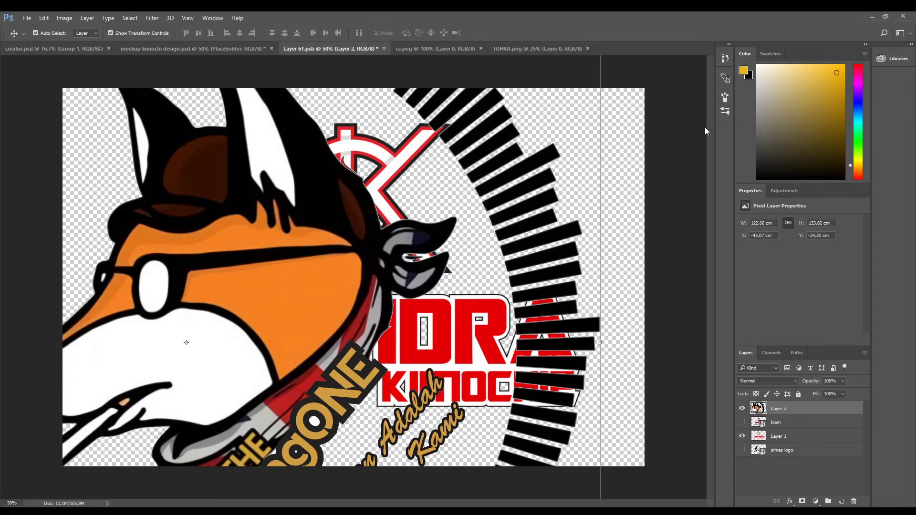
pyautogui.moveTo(267, 167); pyautogui.dragTo(291, 225)
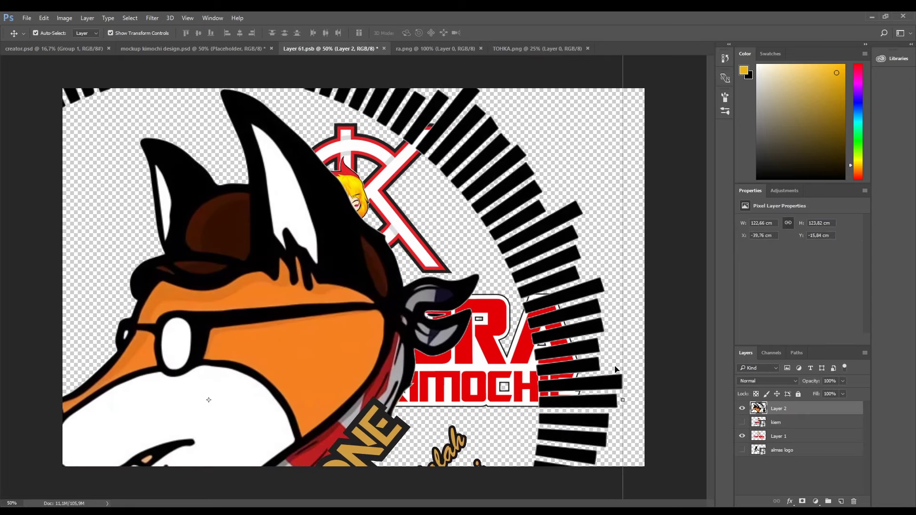
pyautogui.click(743, 436)
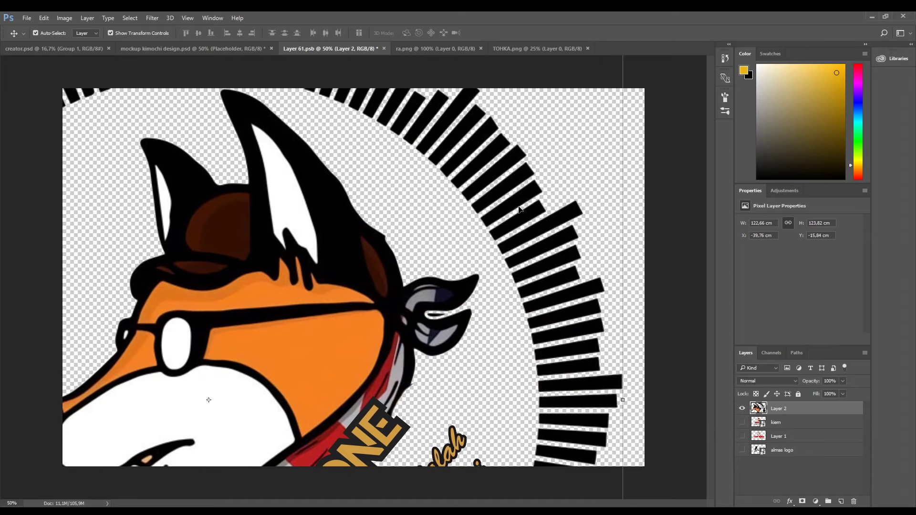
# Step: Scale the fox logo down proportionally to about 37% and position it near the centre of the canvas
pyautogui.moveTo(520, 167); pyautogui.dragTo(502, 384)
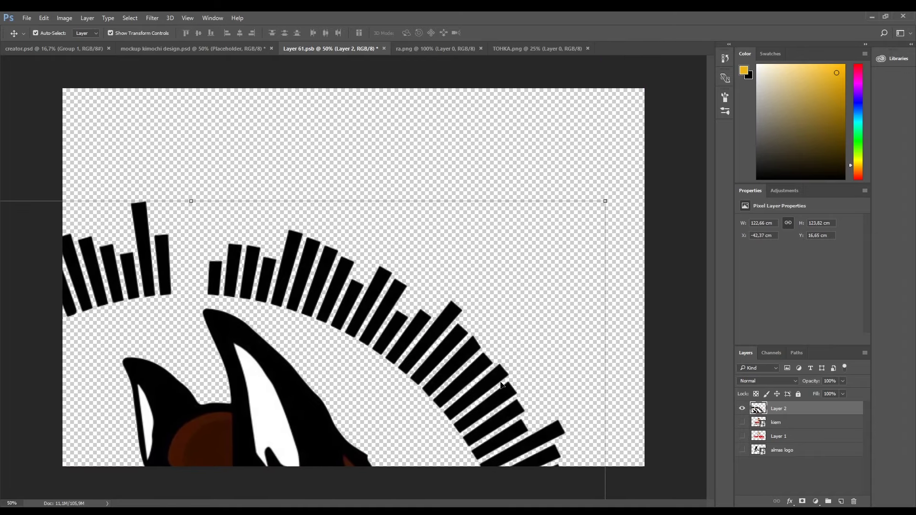
pyautogui.moveTo(605, 200); pyautogui.dragTo(286, 418)
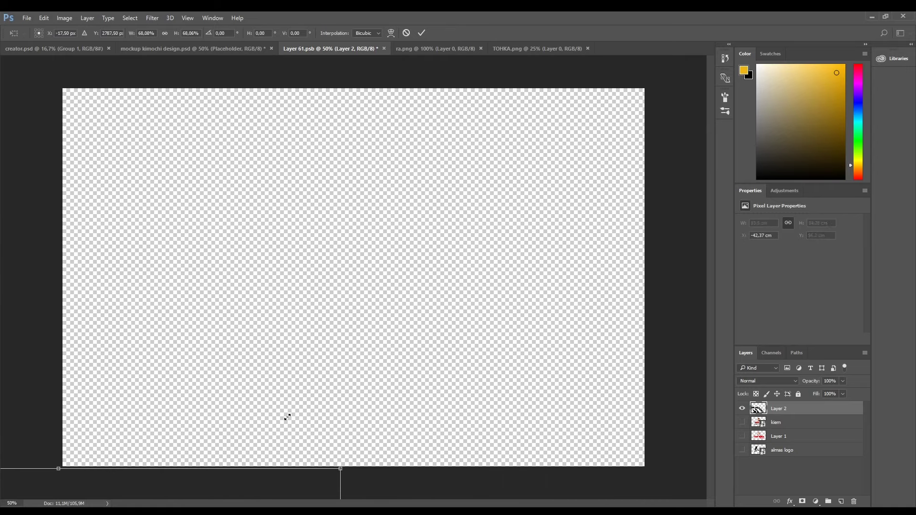
pyautogui.moveTo(250, 483); pyautogui.dragTo(495, 119)
pyautogui.moveTo(591, 108); pyautogui.dragTo(332, 368)
pyautogui.moveTo(258, 416); pyautogui.dragTo(438, 174)
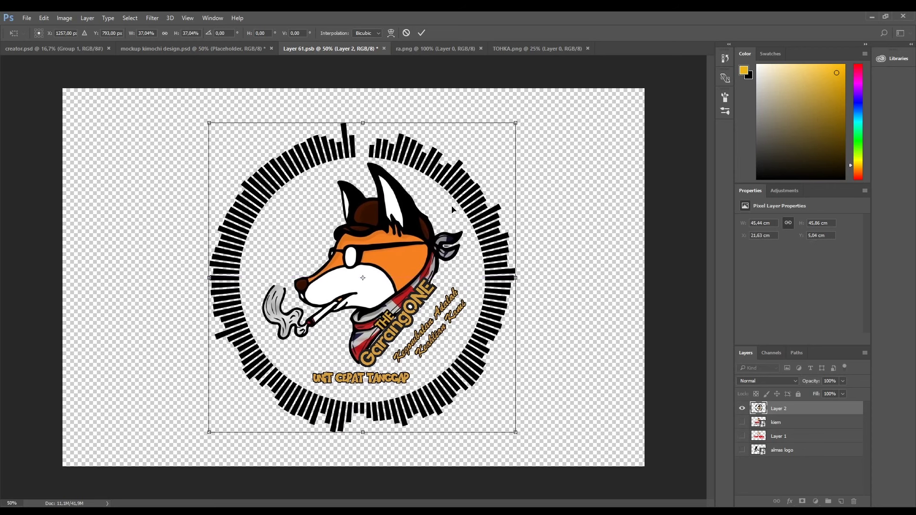
pyautogui.press('Return')
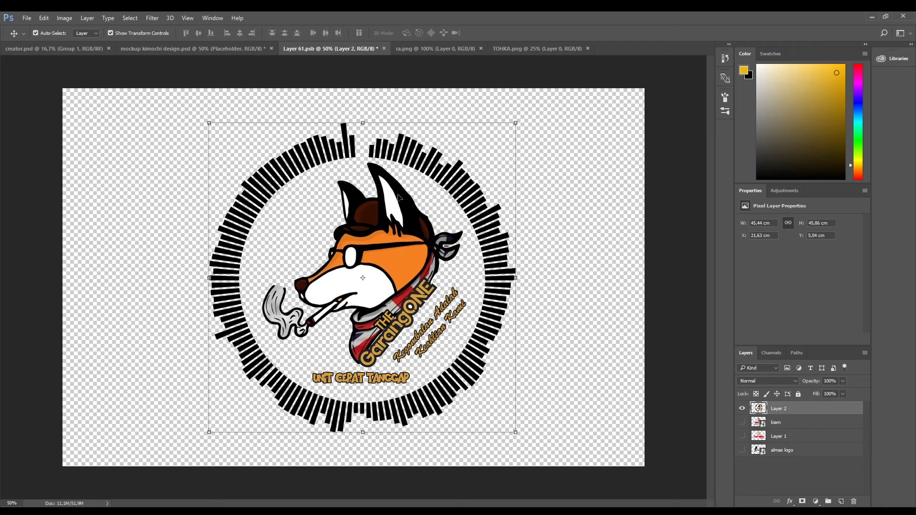
# Step: Save Layer 61.psb, check the fox logo in mockup kimochi design.psd, and return to the smart object's contents
pyautogui.hotkey('ctrl', 's')
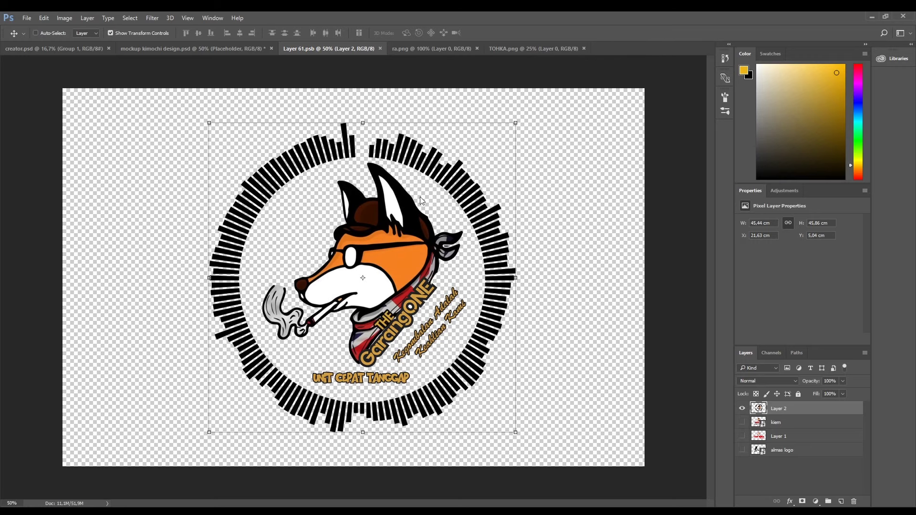
pyautogui.click(153, 48)
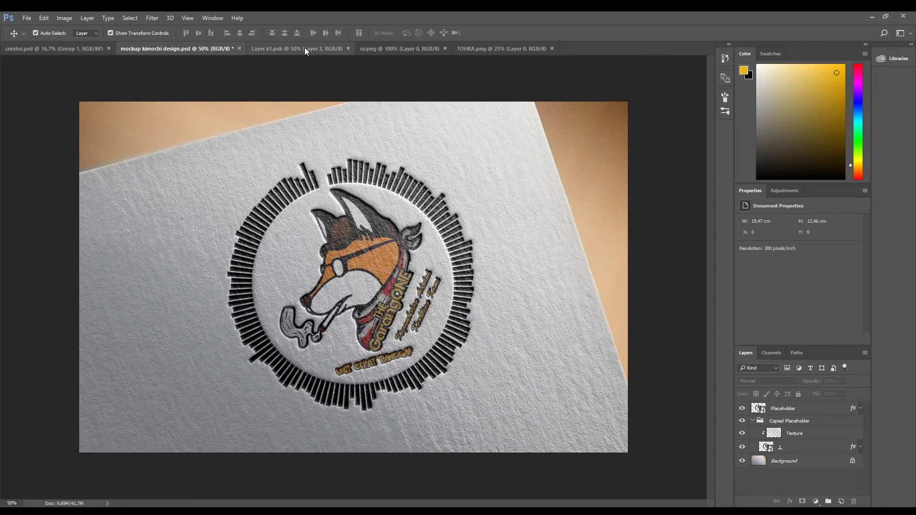
pyautogui.click(314, 50)
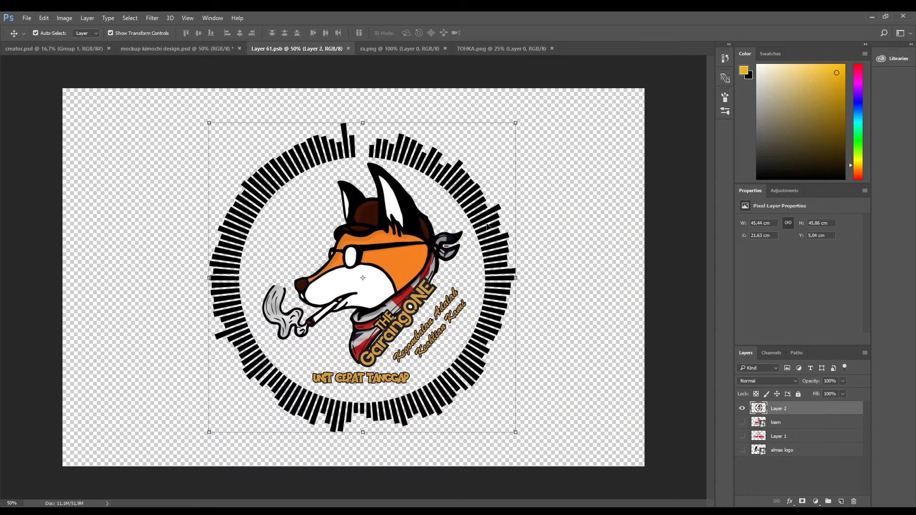
# Step: Look at ra.png, and detach TOHKA.png into its own floating window
pyautogui.click(421, 48)
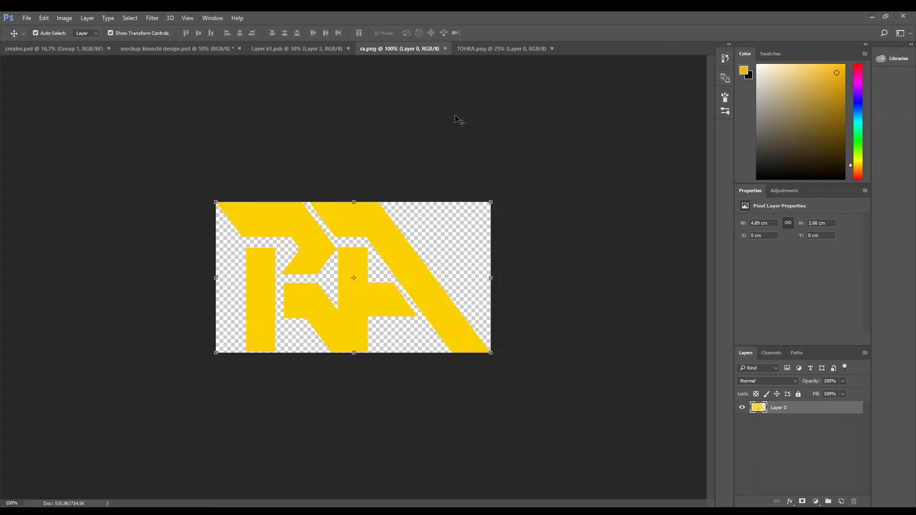
pyautogui.click(509, 48)
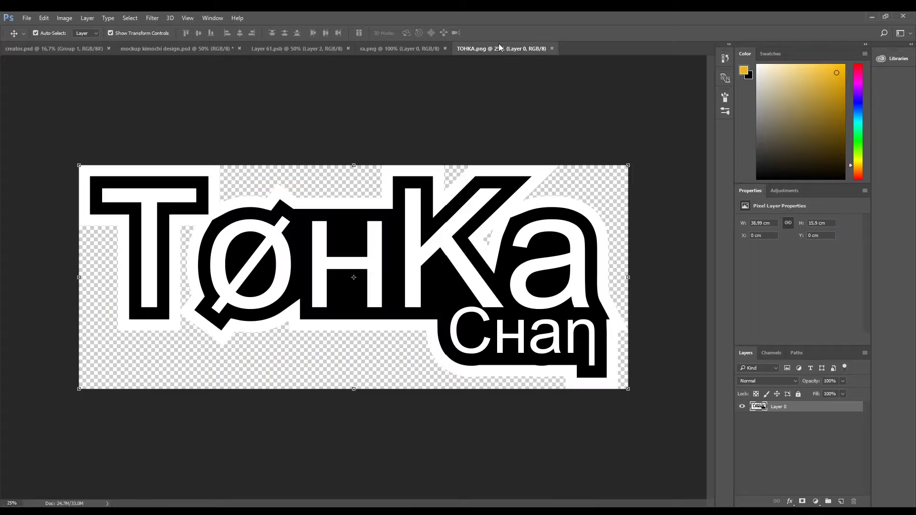
pyautogui.moveTo(498, 51); pyautogui.dragTo(424, 248)
pyautogui.moveTo(499, 248); pyautogui.dragTo(496, 246)
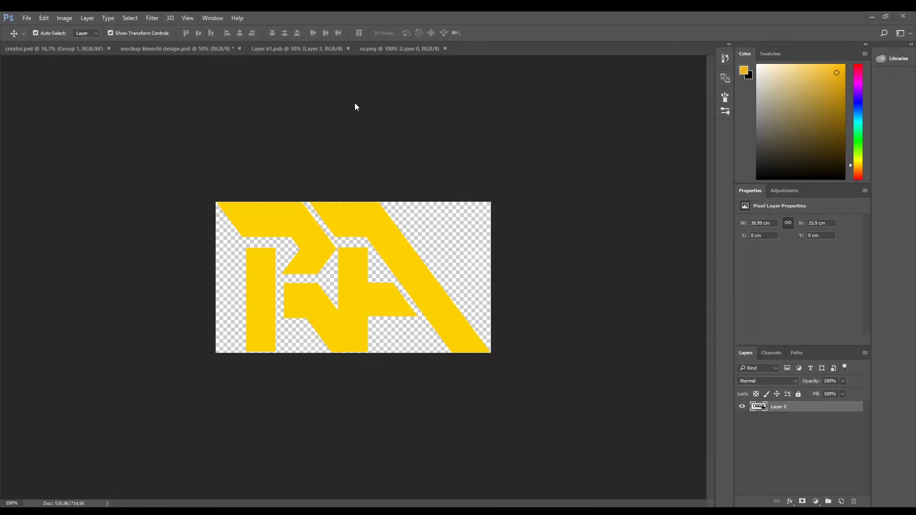
# Step: Hide the fox logo layer in Layer 61.psb and paste in the logo from TOHKA.png
pyautogui.click(324, 49)
pyautogui.click(742, 408)
pyautogui.hotkey('ctrl', 'v')
# Step: Scale the pasted TOHKA logo down to about 40% and position it near the centre of the canvas
pyautogui.hotkey('ctrl', 't')
pyautogui.moveTo(668, 380); pyautogui.dragTo(579, 343)
pyautogui.hotkey('shift', 'Down')
pyautogui.hotkey('shift', 'Down')
pyautogui.hotkey('shift', 'Down')
pyautogui.hotkey('shift', 'Down')
pyautogui.hotkey('shift', 'Down')
pyautogui.hotkey('shift', 'Down')
pyautogui.hotkey('shift', 'Down')
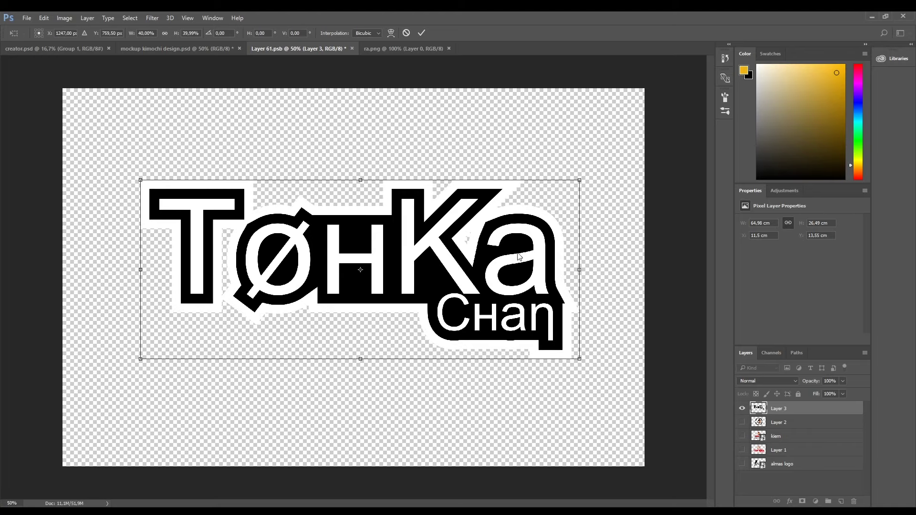
pyautogui.press('Return')
# Step: Save Layer 61.psb and compare the TOHKA logo on the mockup with its source artwork
pyautogui.hotkey('ctrl', 's')
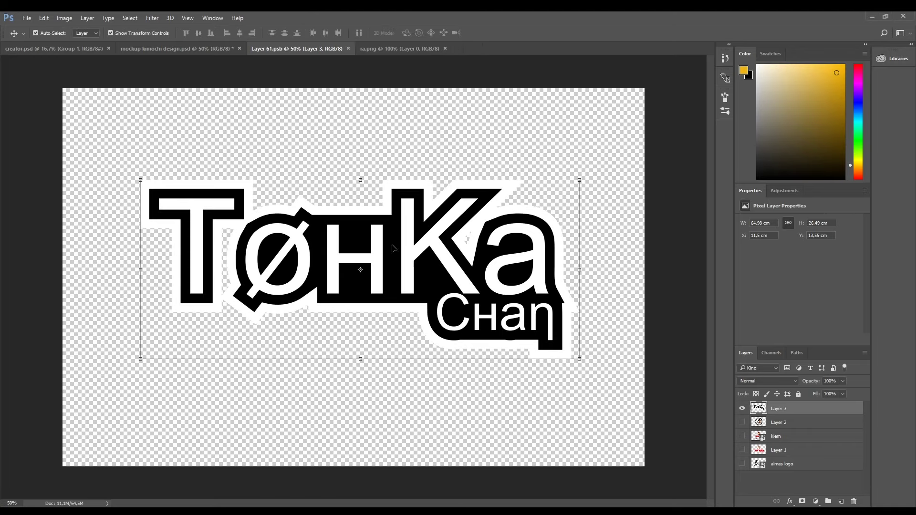
pyautogui.click(180, 50)
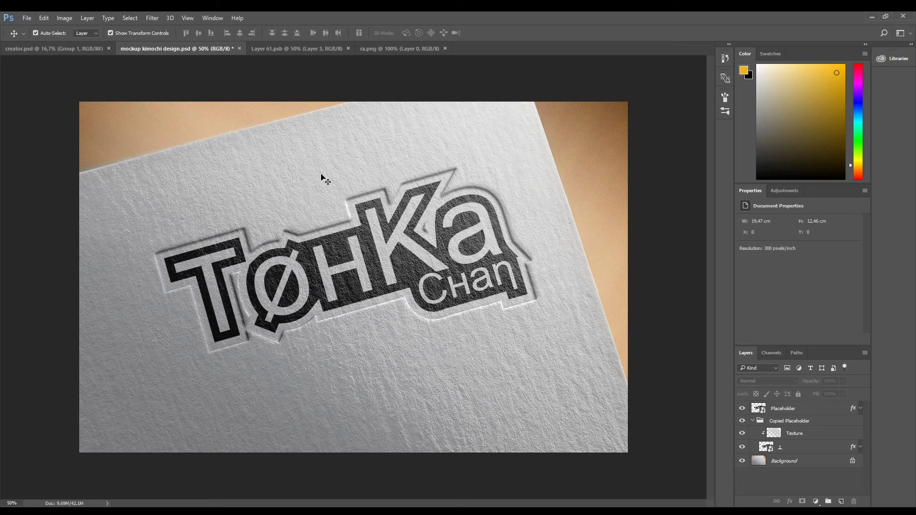
pyautogui.click(324, 50)
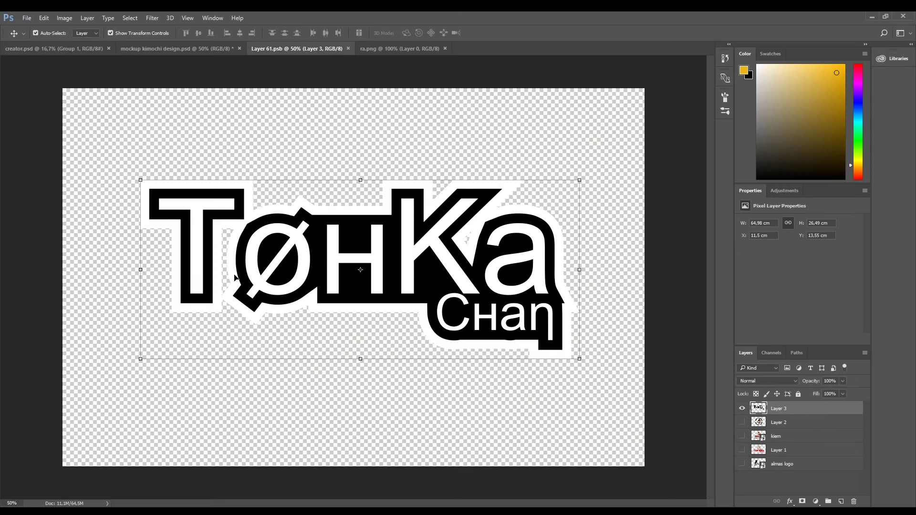
pyautogui.click(220, 50)
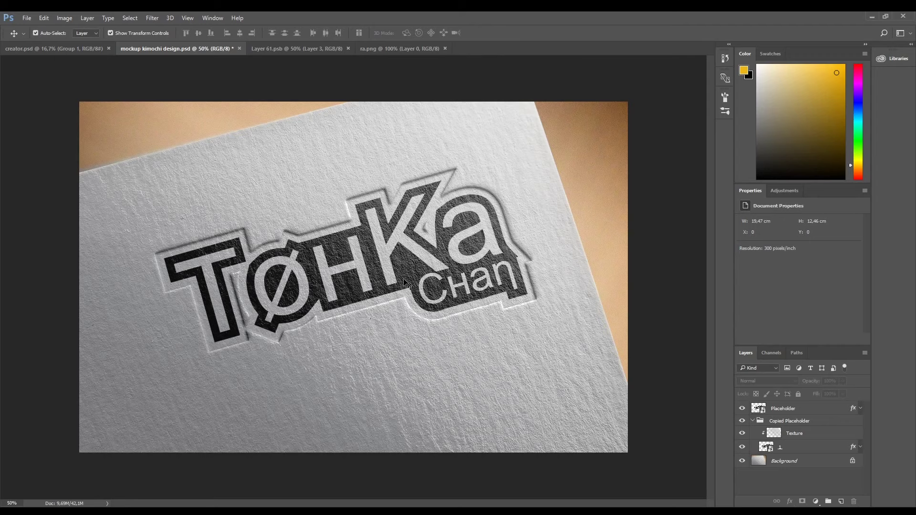
pyautogui.click(310, 48)
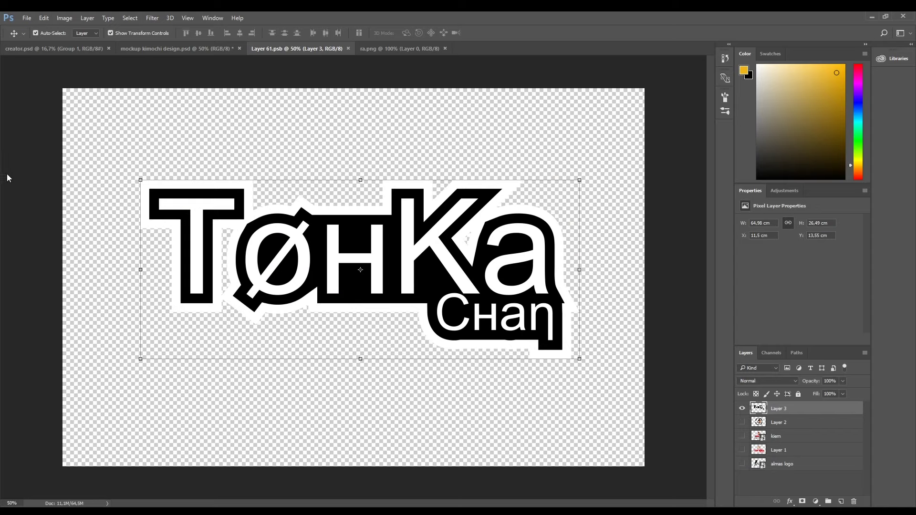
# Step: Use the Magic Wand to select and delete the white fill inside the large top-row letters of the TOHKA logo
pyautogui.press('w')
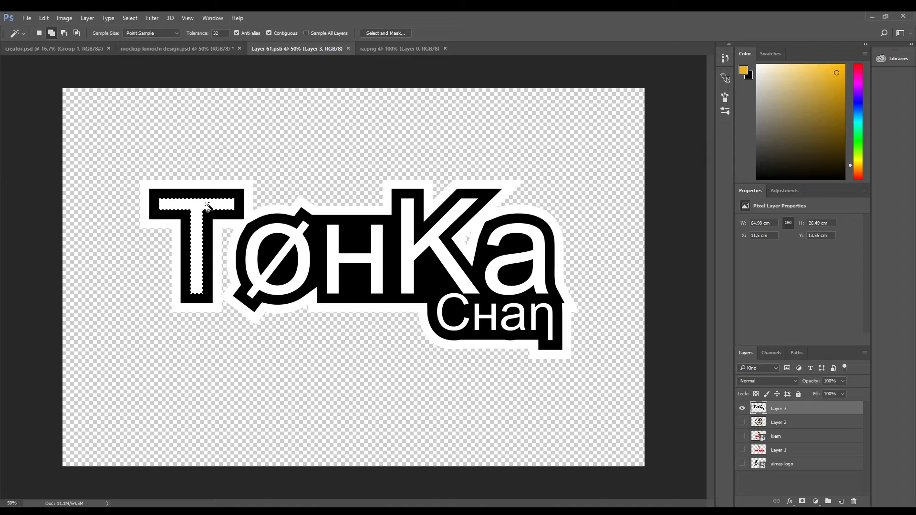
pyautogui.click(210, 206)
pyautogui.click(267, 230)
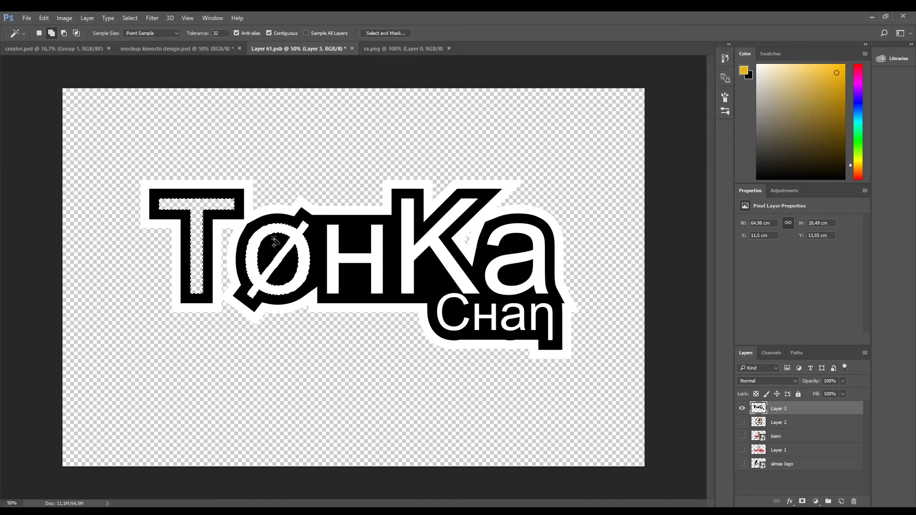
pyautogui.click(335, 247)
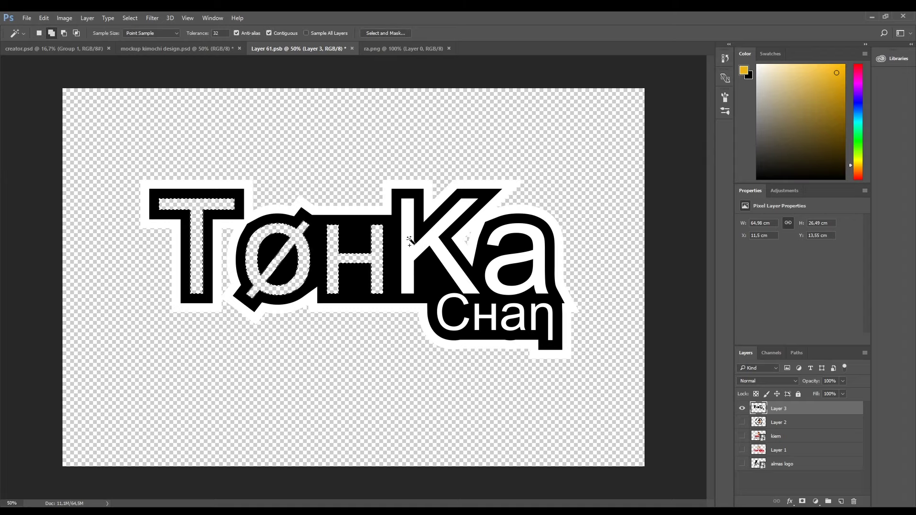
pyautogui.click(409, 241)
pyautogui.click(496, 242)
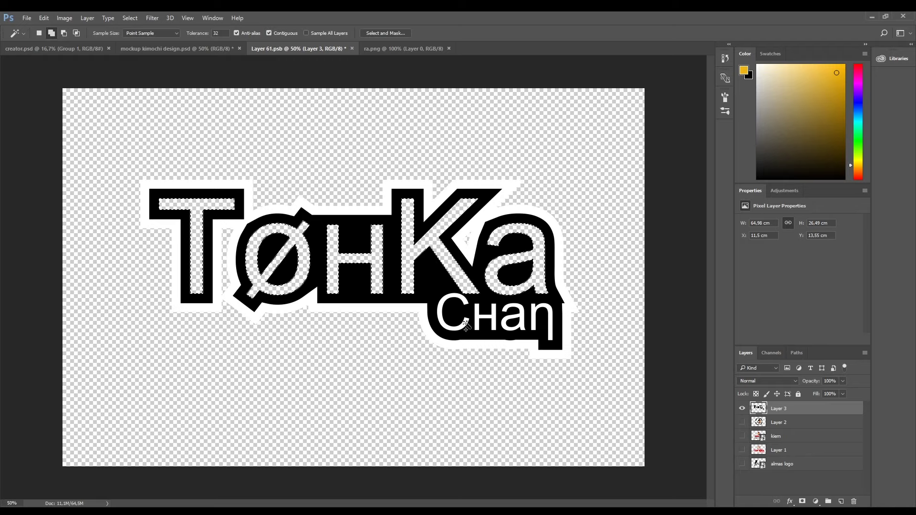
# Step: Select and delete the white fill inside the small "Chan" letters, and clear the selection
pyautogui.click(463, 326)
pyautogui.click(482, 321)
pyautogui.click(507, 322)
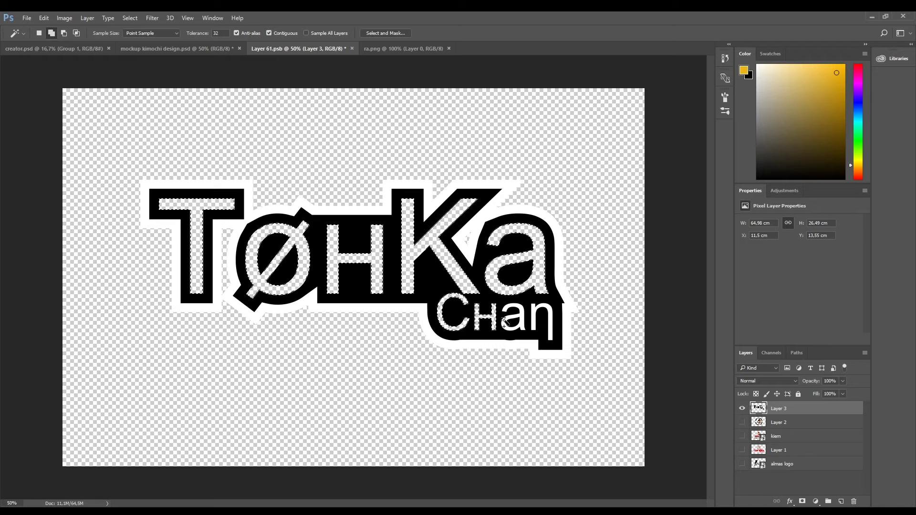
pyautogui.click(537, 325)
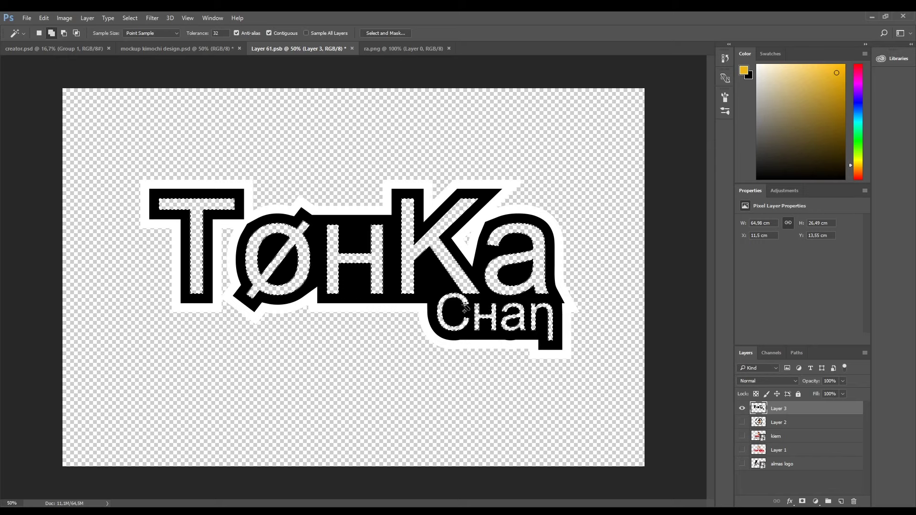
pyautogui.press('m')
pyautogui.click(156, 122)
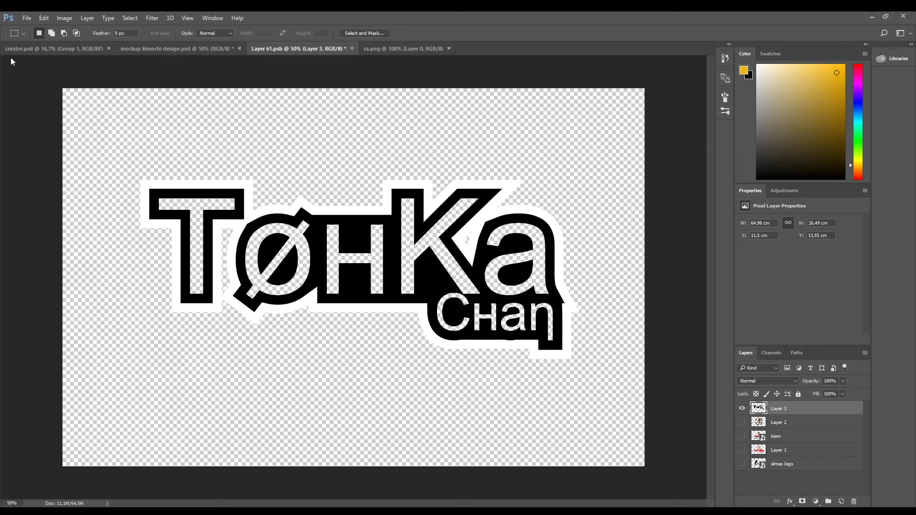
# Step: Switch to the Move tool, save Layer 61.psb, and view the cut-out TOHKA logo in mockup kimochi design.psd
pyautogui.press('v')
pyautogui.hotkey('ctrl', 's')
pyautogui.click(144, 51)
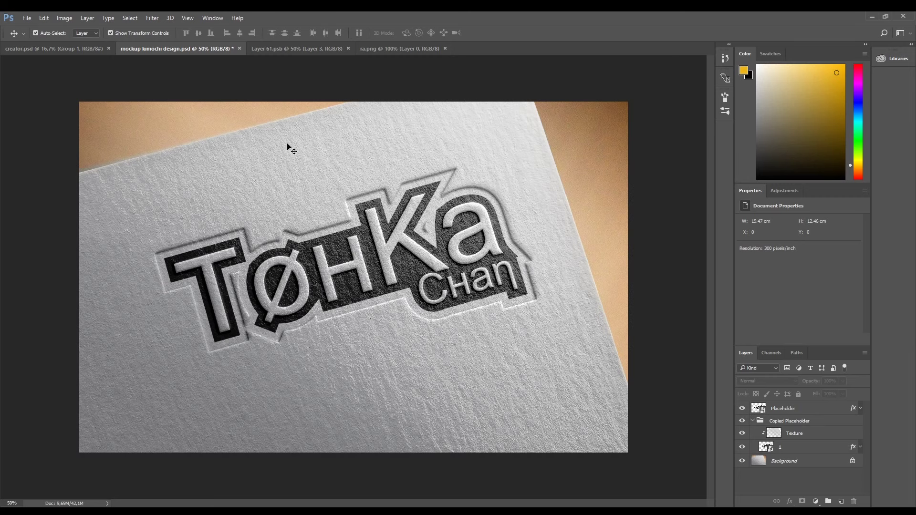
pyautogui.click(316, 50)
pyautogui.click(193, 48)
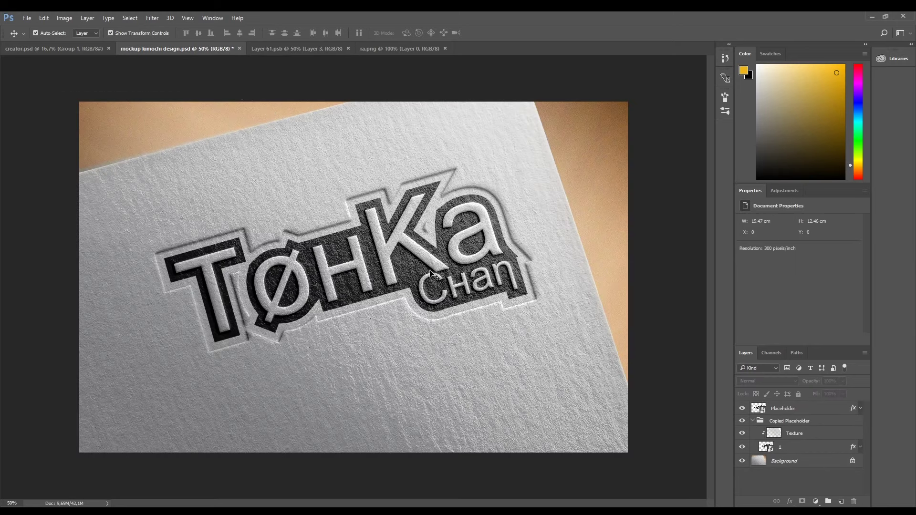